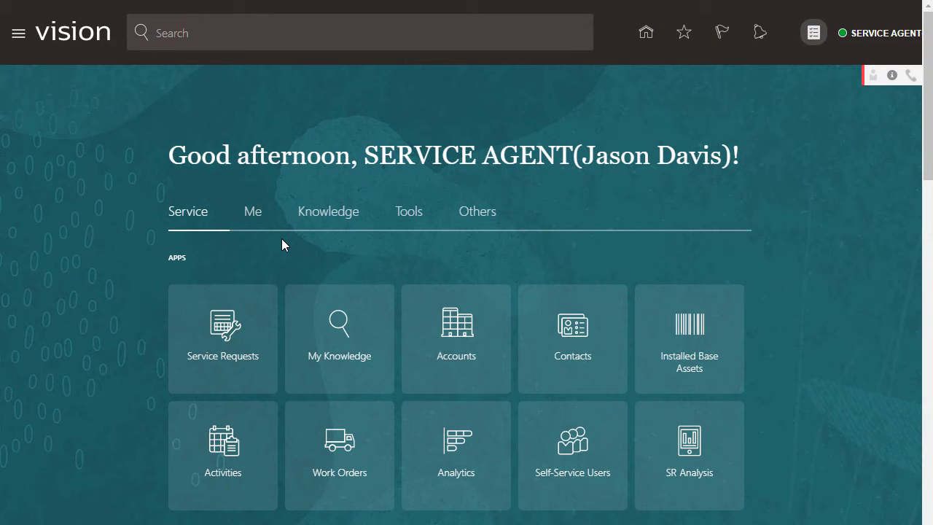
Open the Service Requests page to see the three open service requests.
click(231, 333)
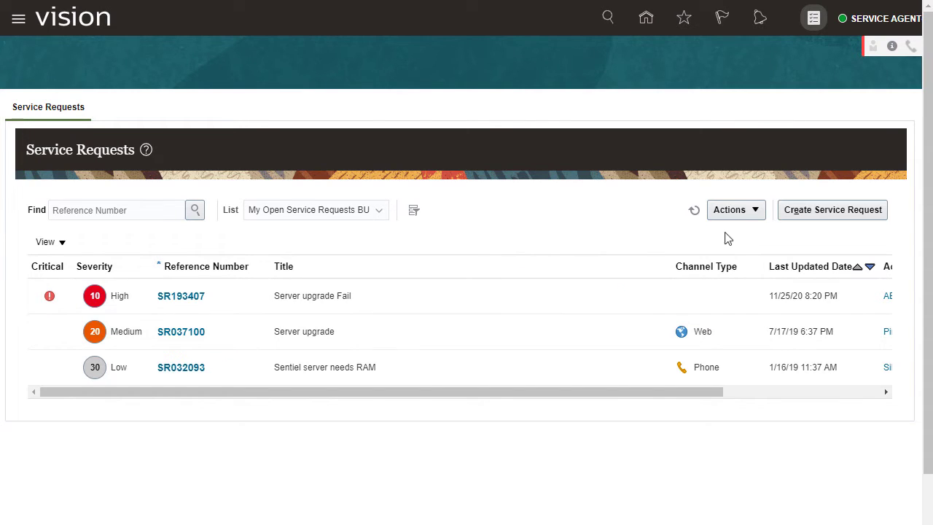
Start a new request titled 'Server Response Time is Slow' for ABC Telecommunications and its primary contact.
click(827, 217)
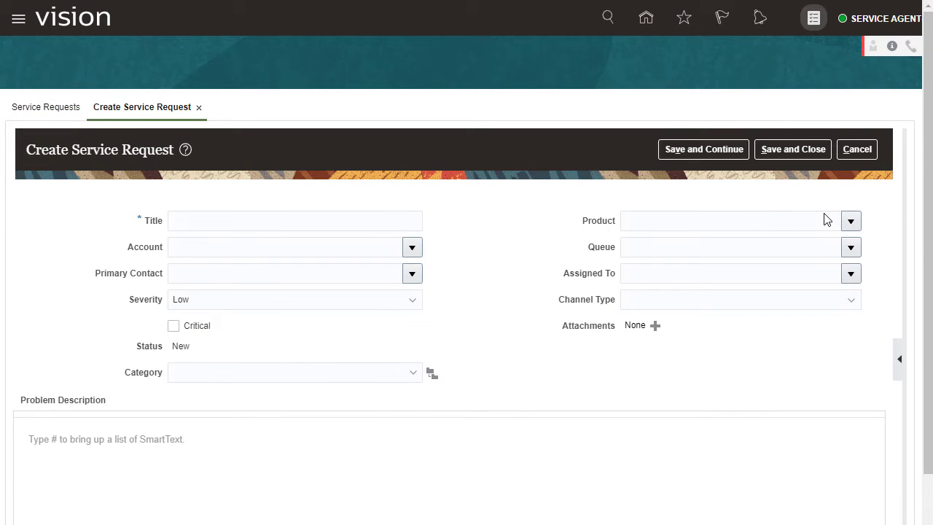
click(403, 226)
text(Server Response Time is Slow)
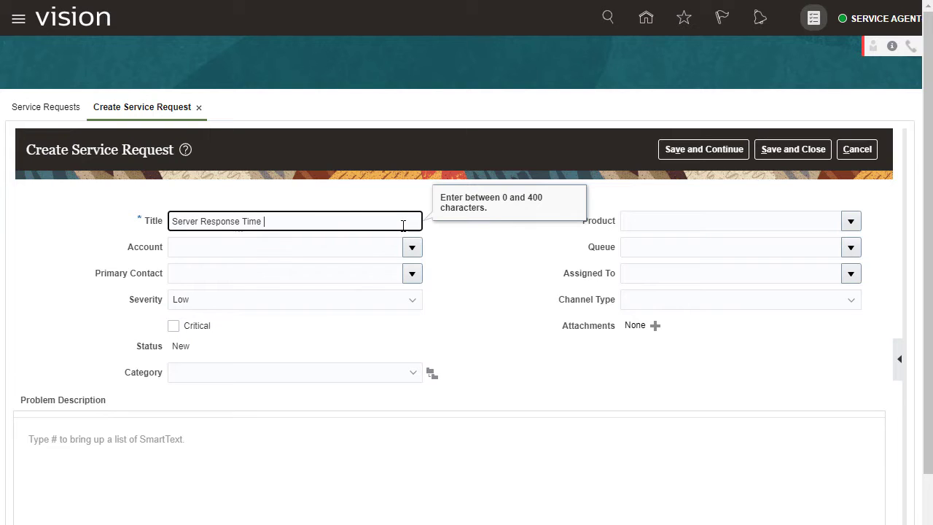
click(412, 246)
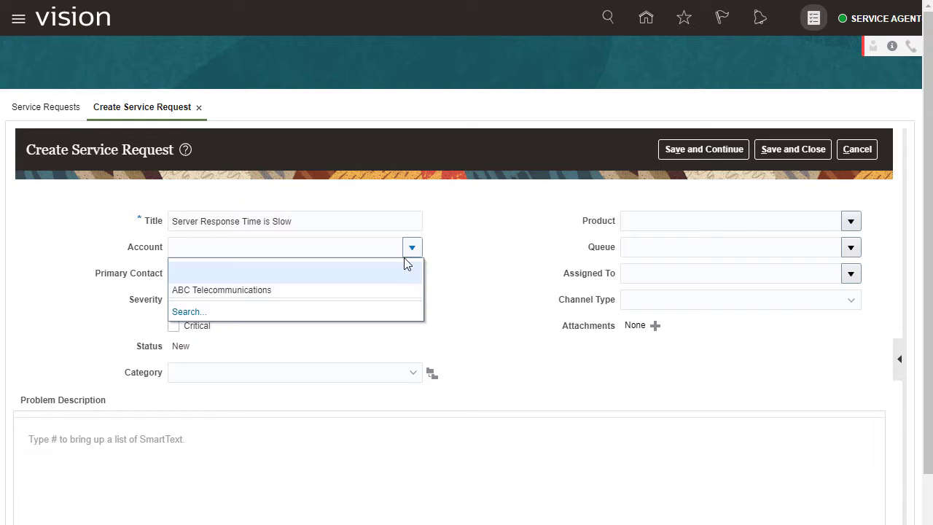
click(387, 291)
click(412, 268)
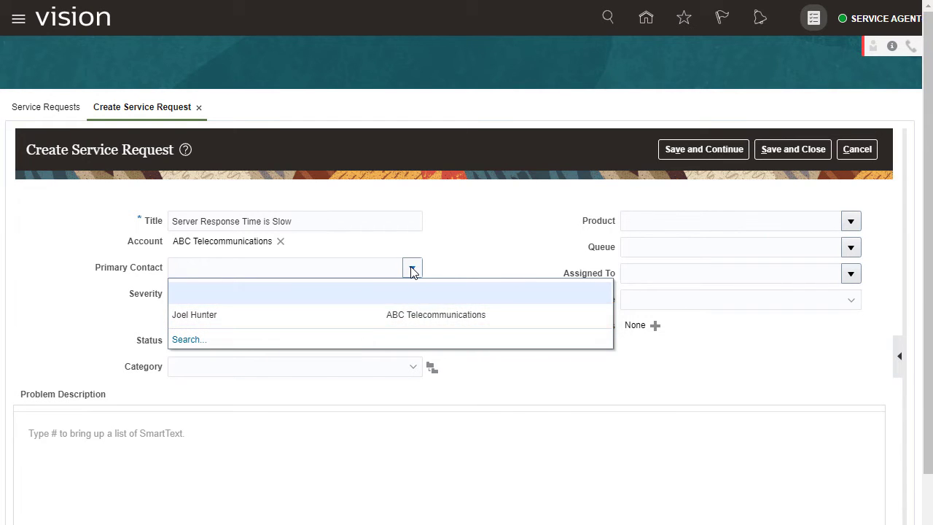
click(371, 328)
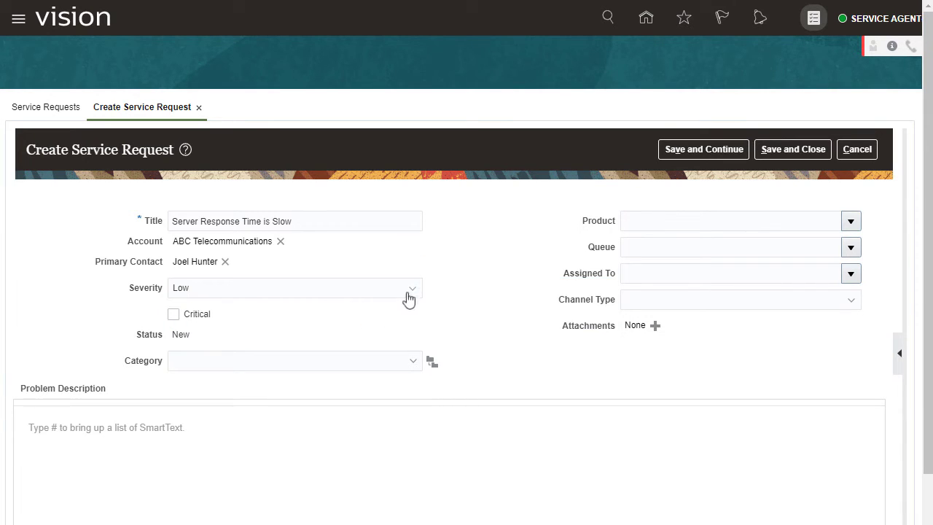
Set severity High, mark Critical, choose Servers category, and describe the slowdown after kernel parameter changes.
click(410, 294)
click(389, 332)
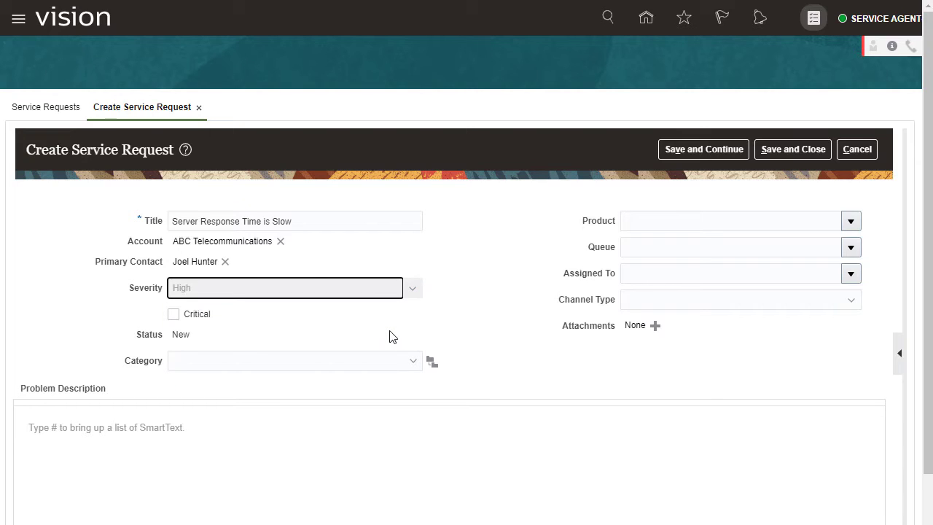
click(174, 315)
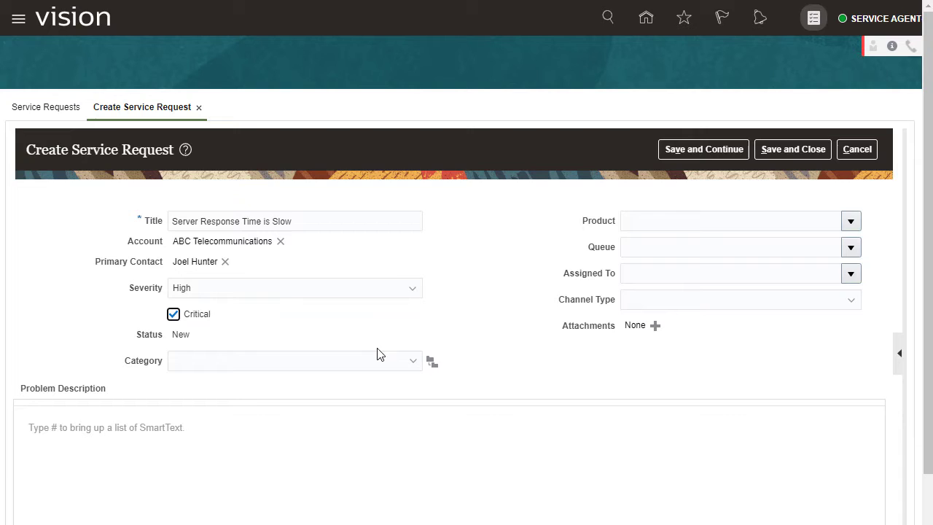
click(412, 361)
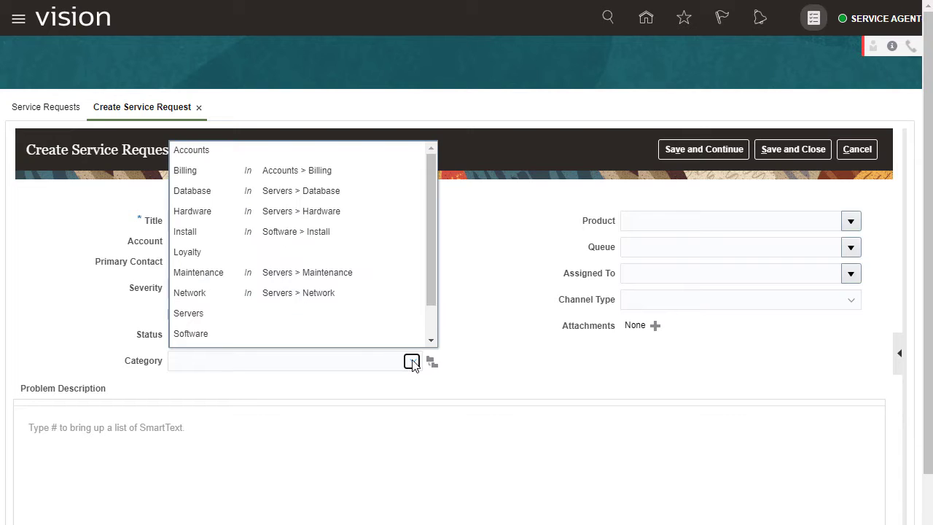
click(195, 315)
click(284, 420)
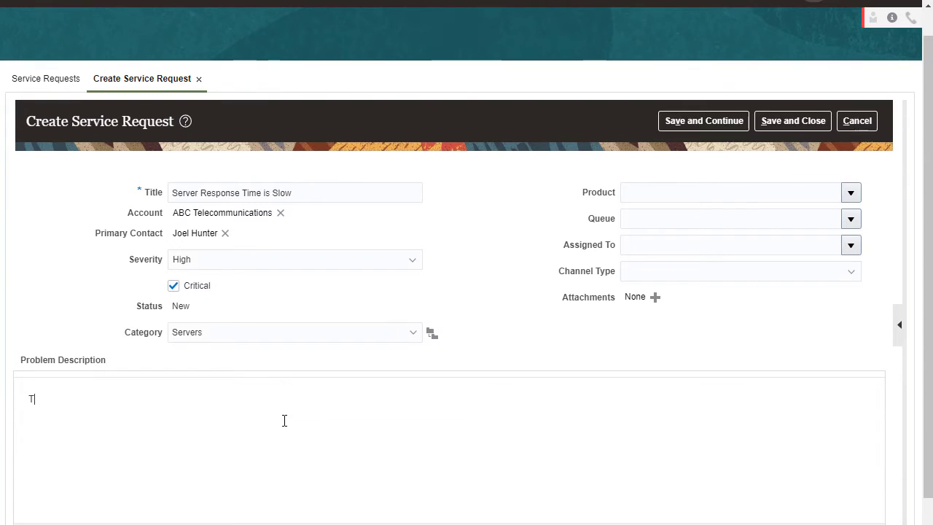
text(The server response time has slowed since m)
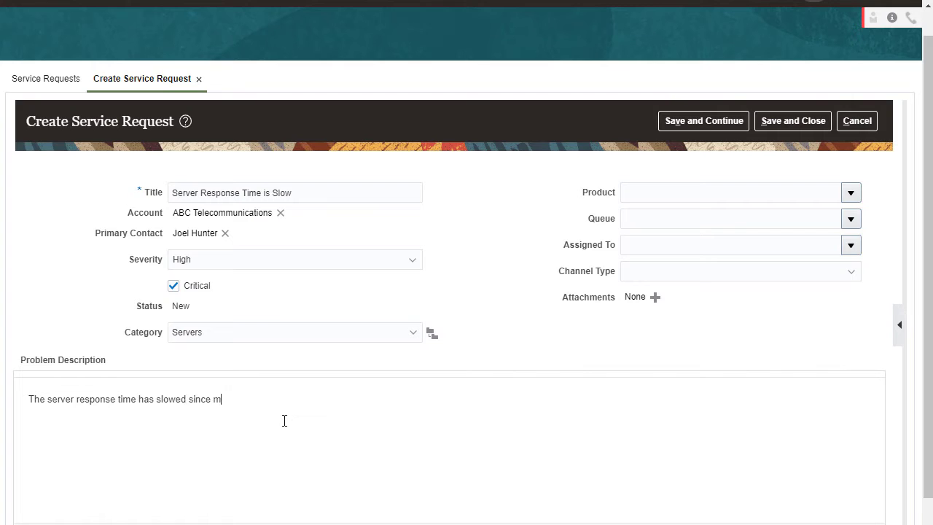
text(odifying the kernel parameters.)
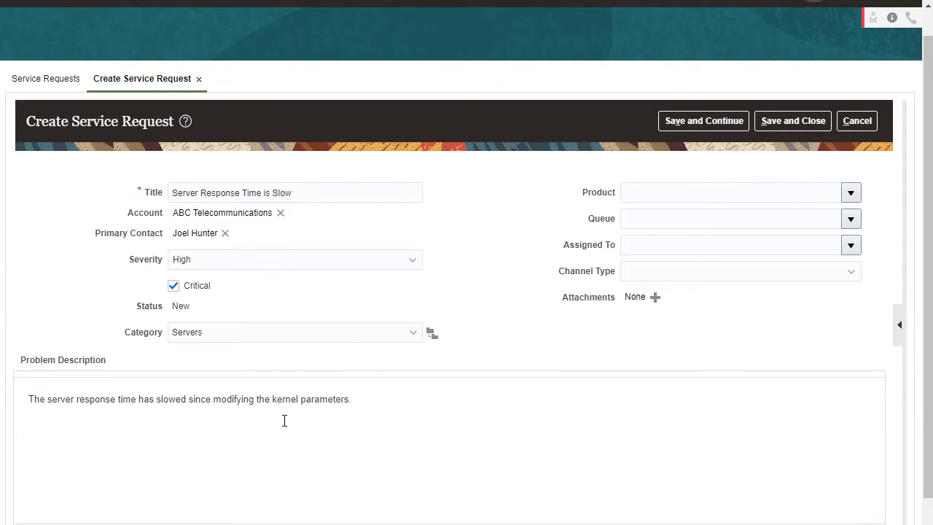
Pick Sentinel Power Server 7500 under Business Products > Servers > Sentinel Servers as the product.
click(851, 191)
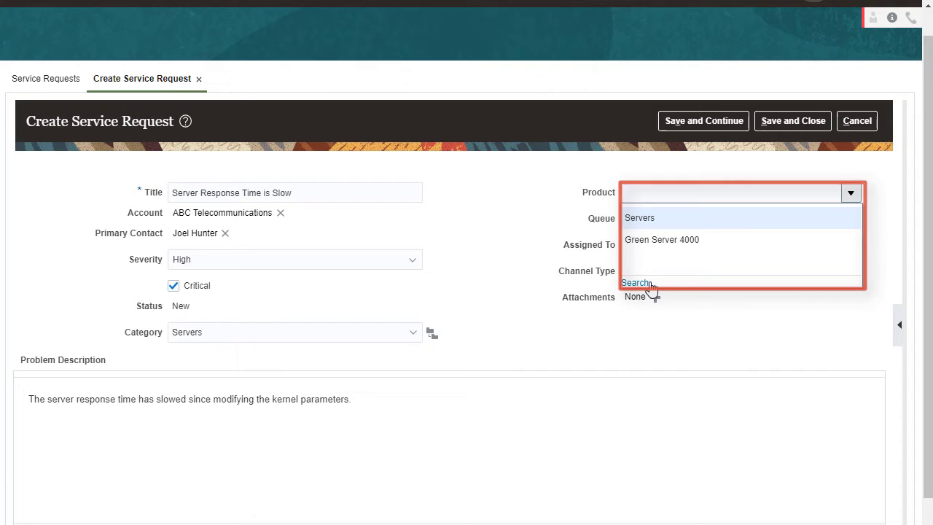
key(Escape)
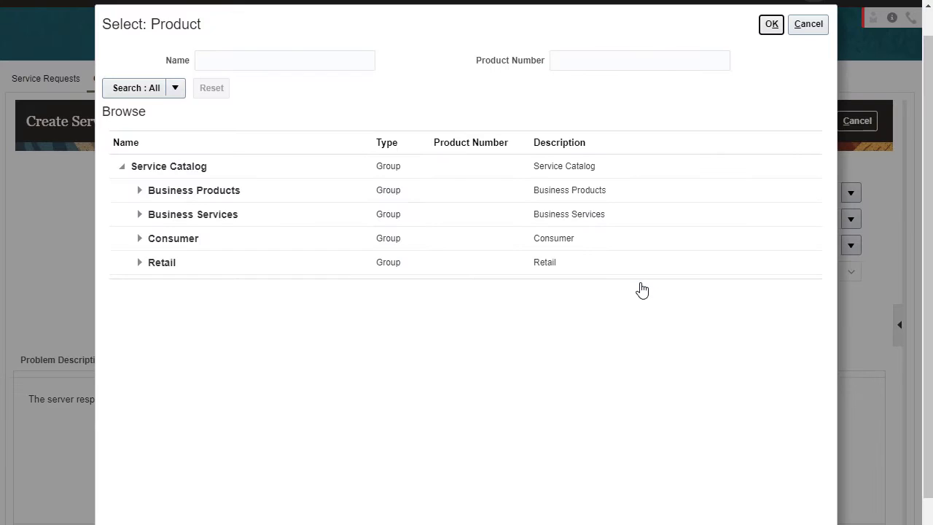
click(139, 191)
click(157, 239)
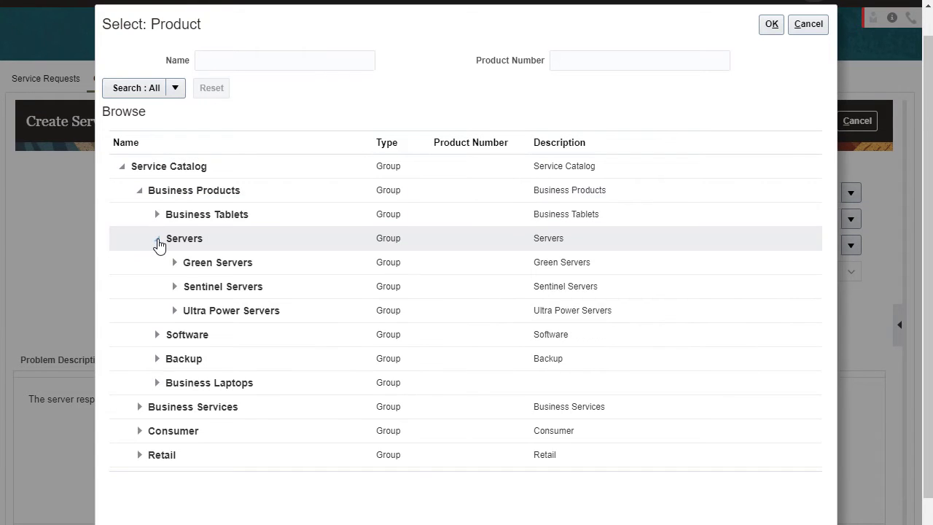
click(175, 286)
click(232, 359)
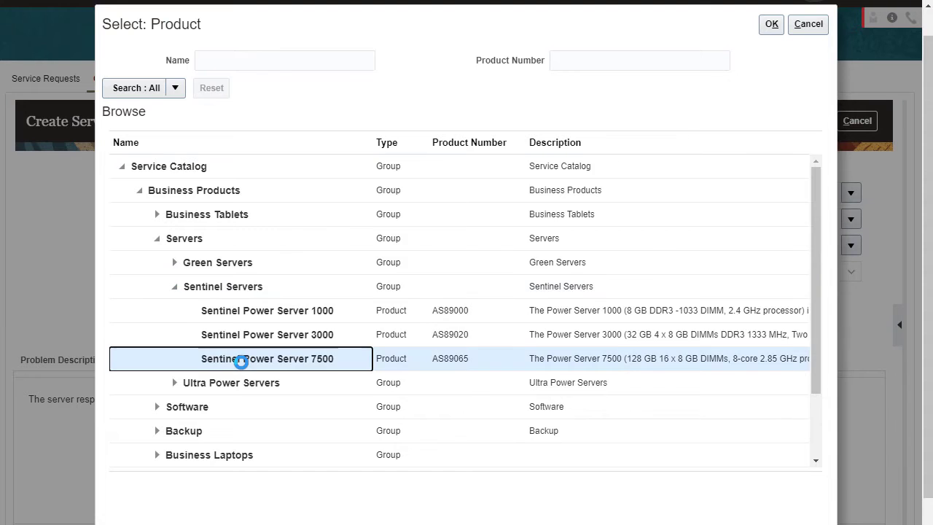
click(770, 27)
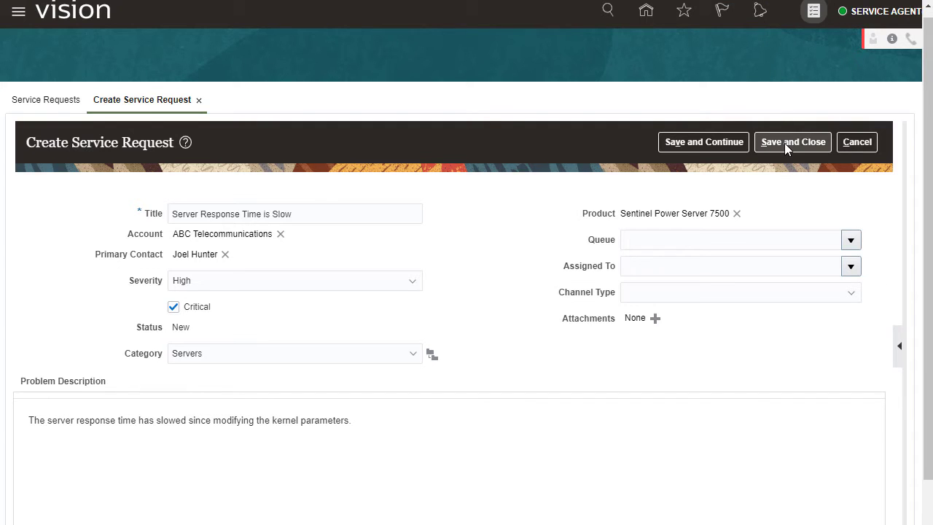
Save the request, confirm SR193411 under the contact's service requests, and return home.
click(786, 144)
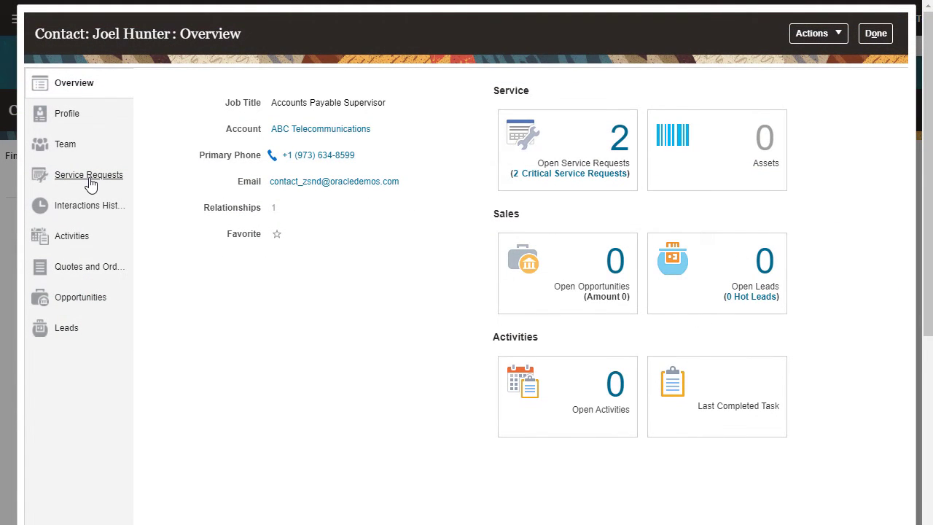
click(89, 176)
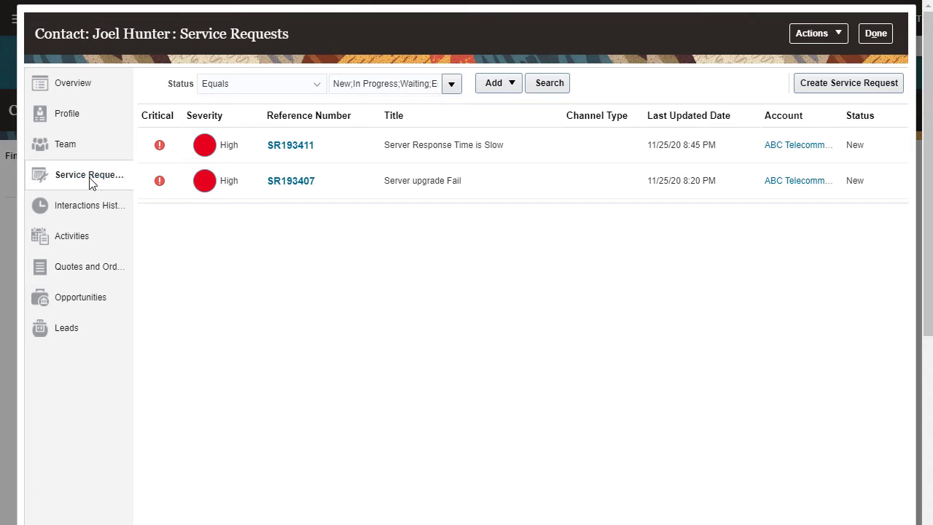
click(848, 88)
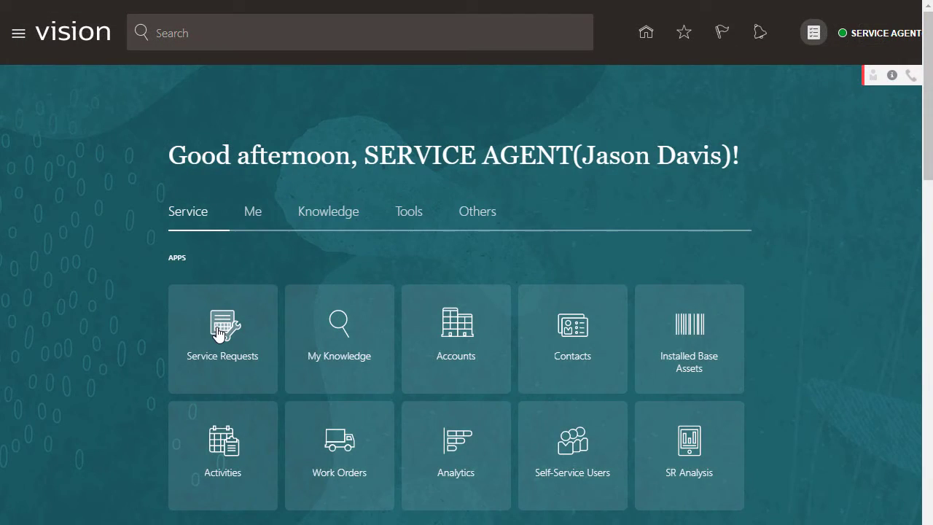
Open SR193411 for editing from the Service Requests list and assign it to myself.
click(218, 334)
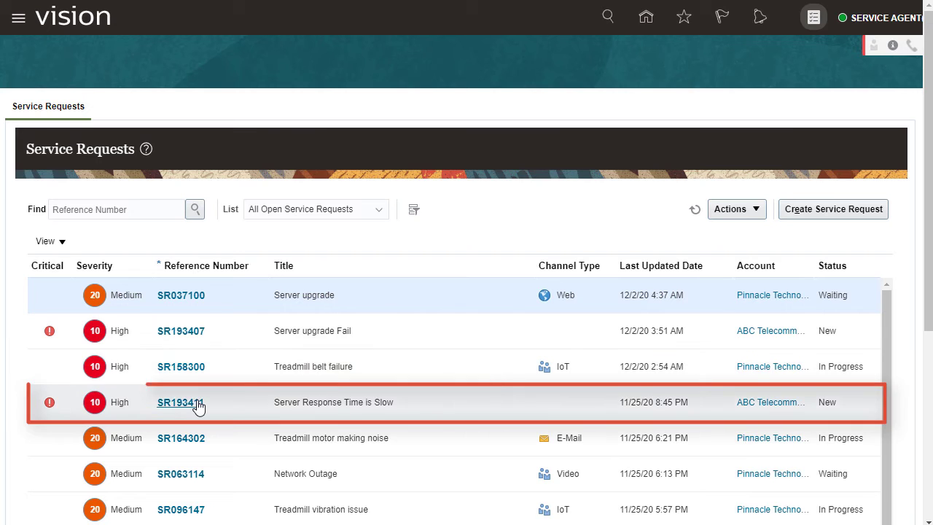
click(197, 405)
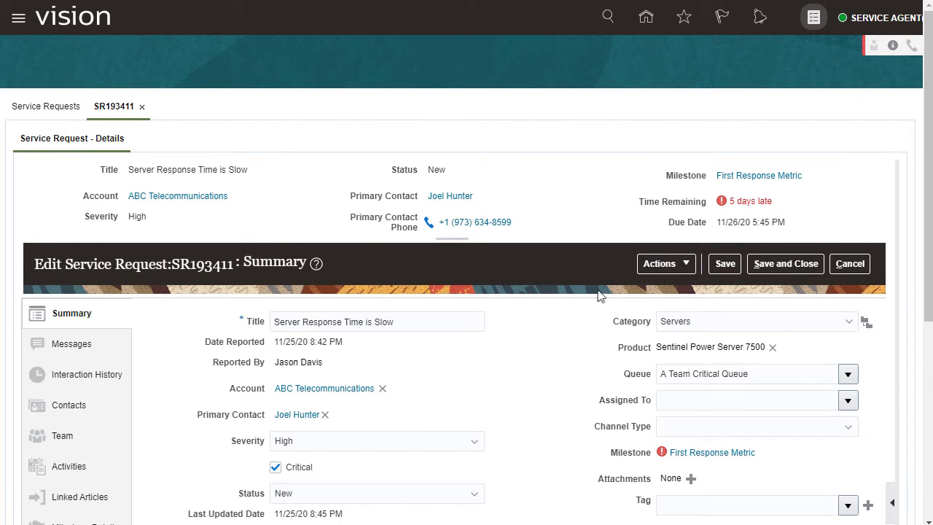
click(685, 265)
click(678, 314)
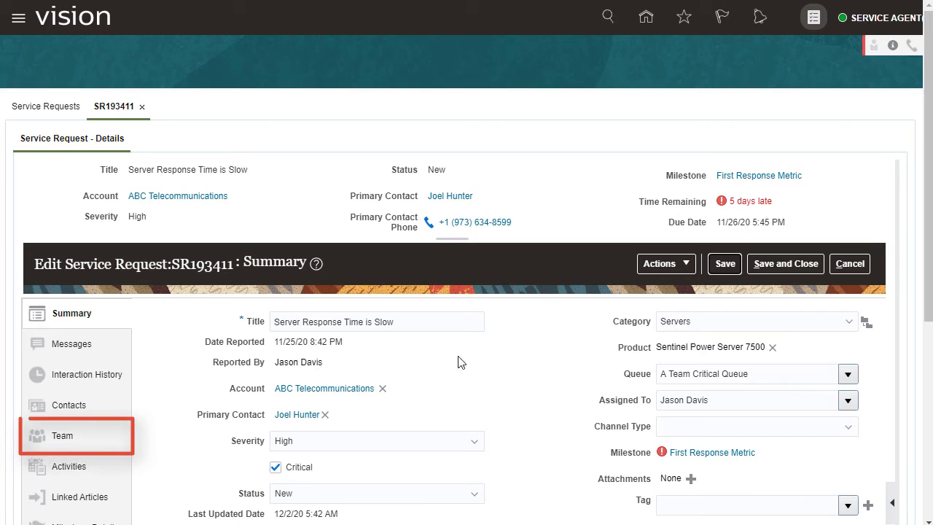
Add the Sales Administrator found by a first-name search to SR193411's team.
click(61, 439)
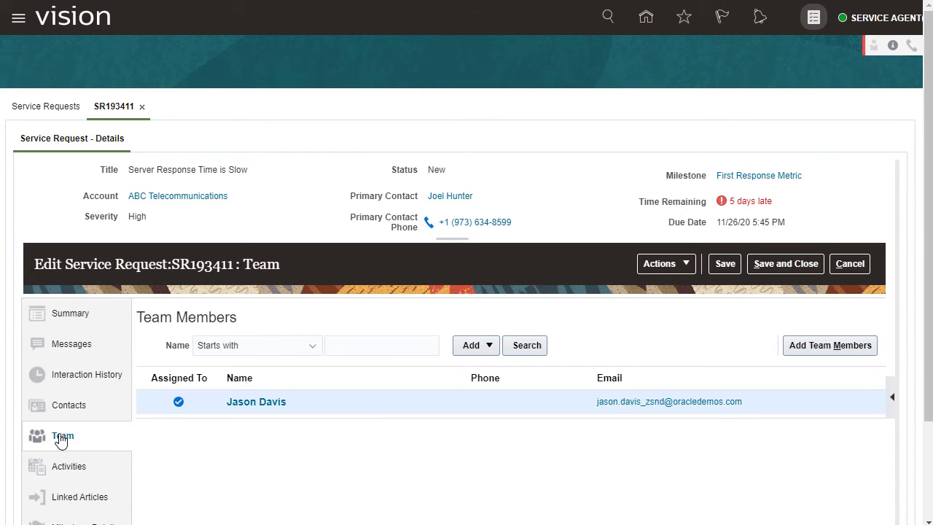
click(812, 349)
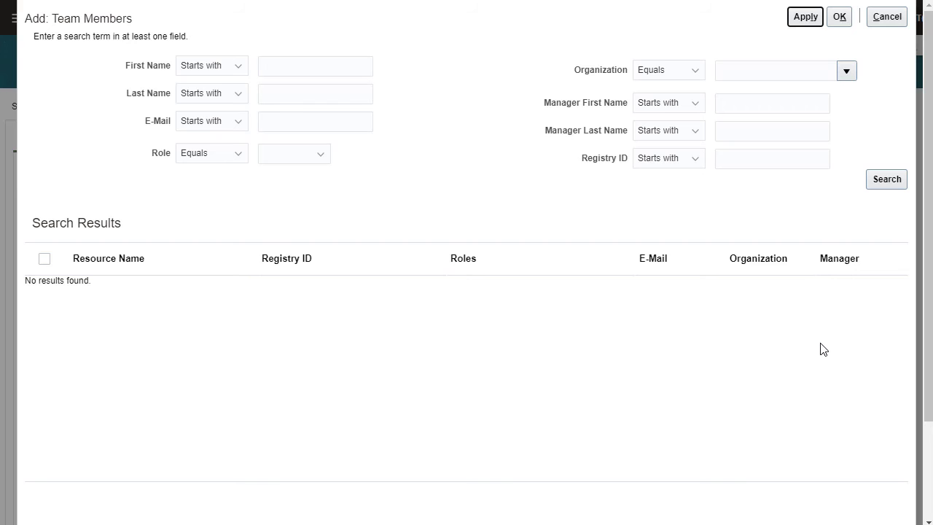
click(367, 67)
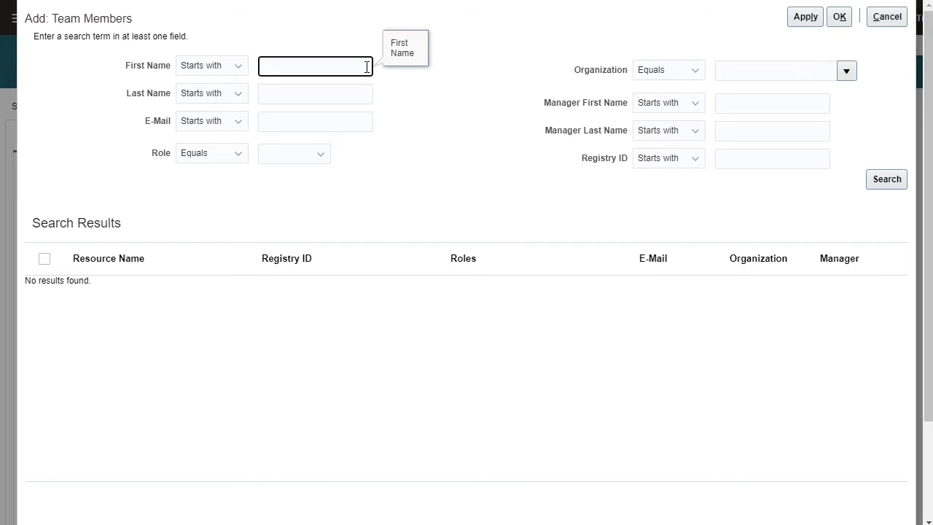
text(Matt)
click(871, 187)
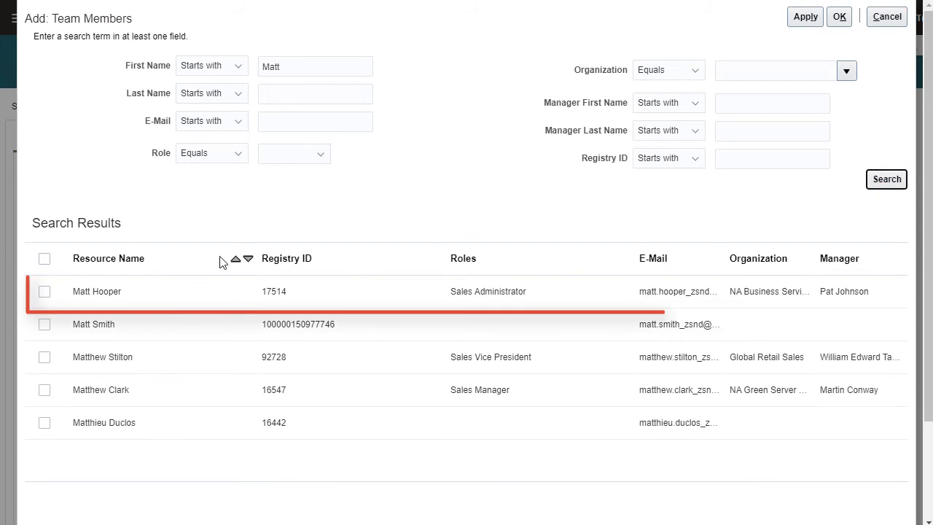
click(45, 292)
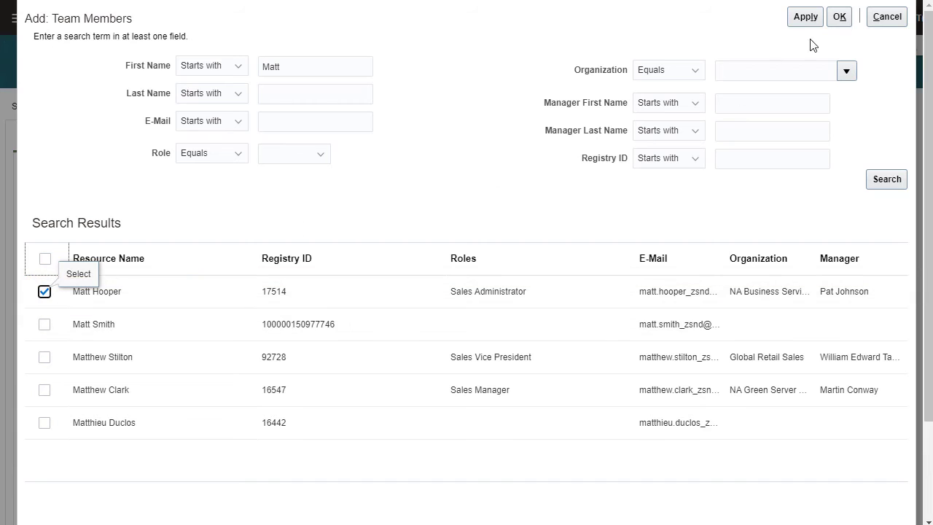
click(838, 22)
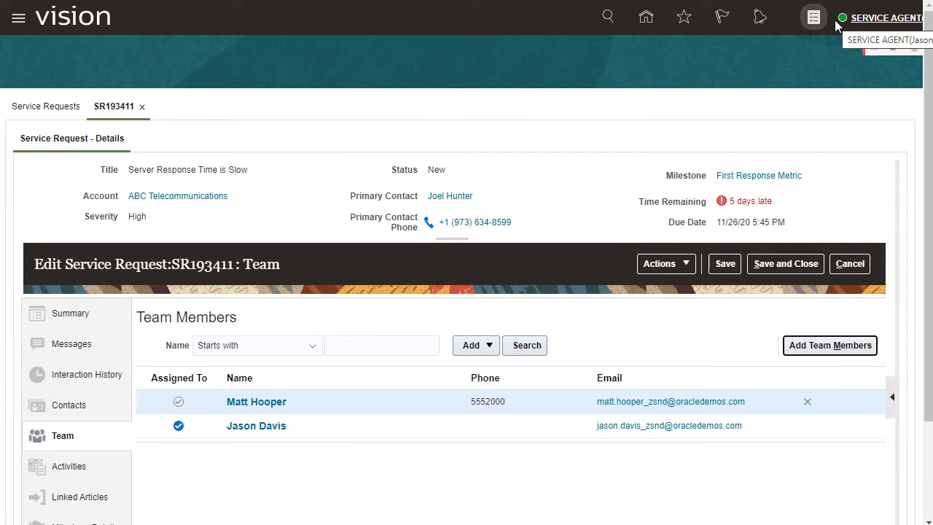
click(81, 346)
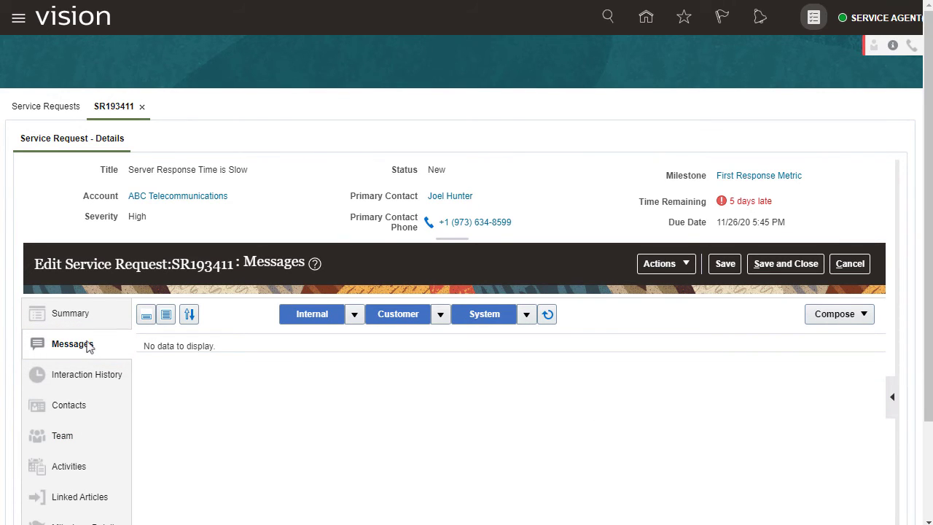
Post an internal note built from the 'I have taken ownership' SmartText.
click(863, 315)
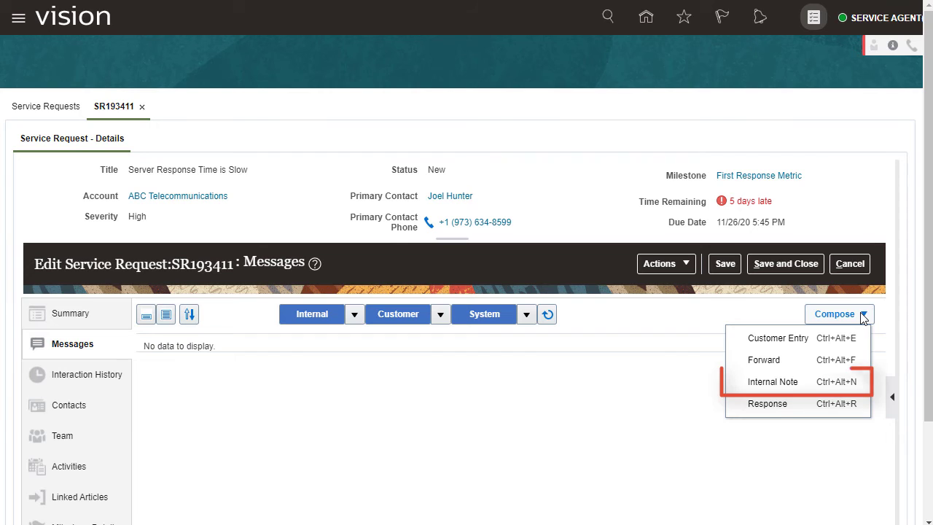
click(791, 383)
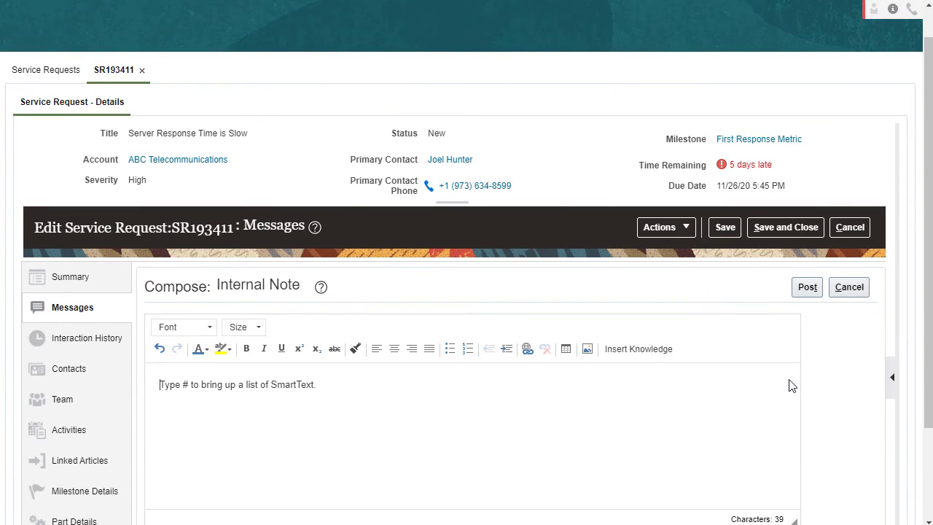
text(#)
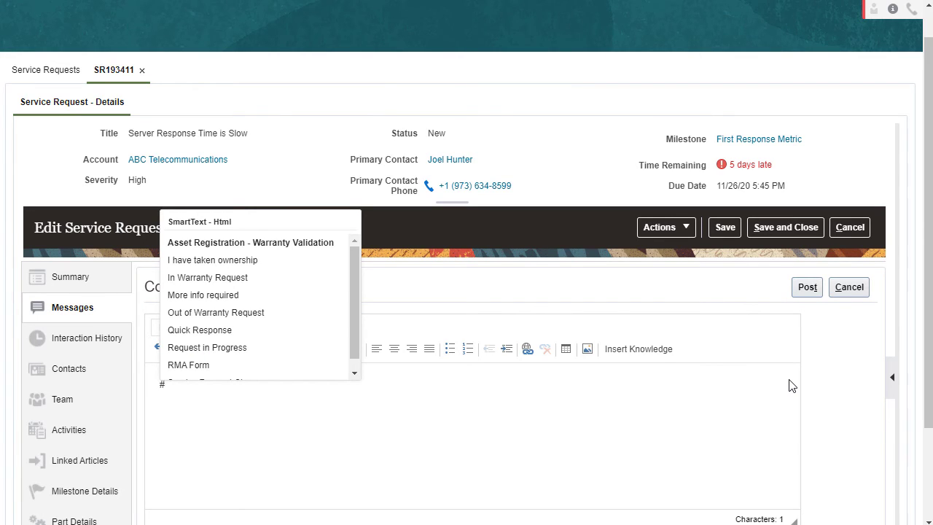
key(Down)
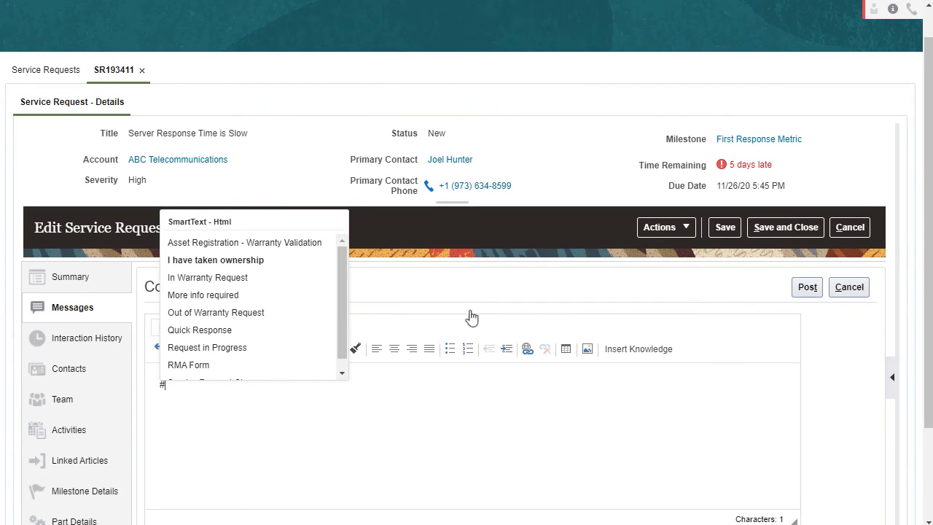
click(235, 261)
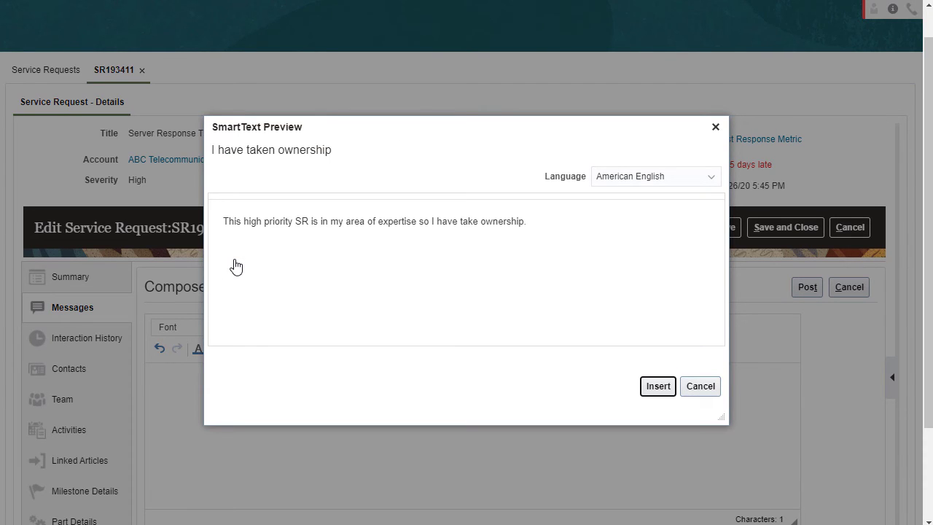
click(656, 387)
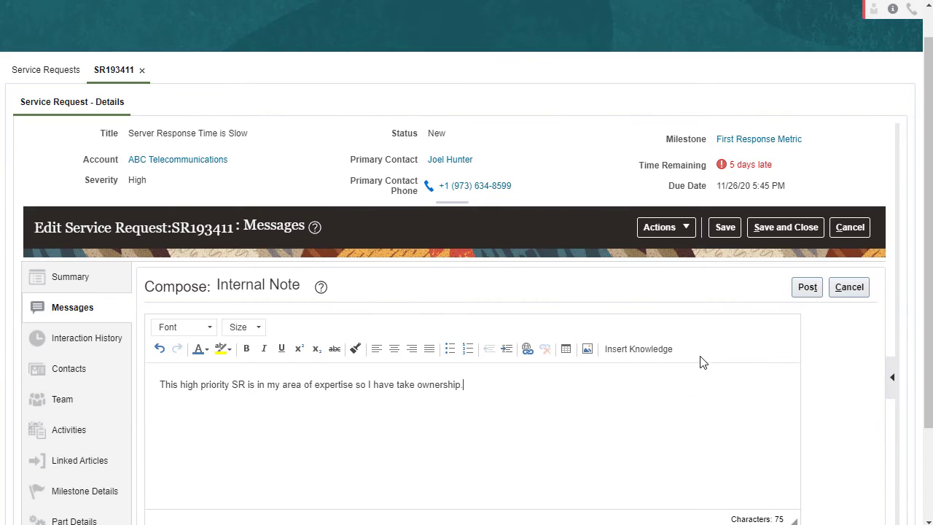
click(807, 289)
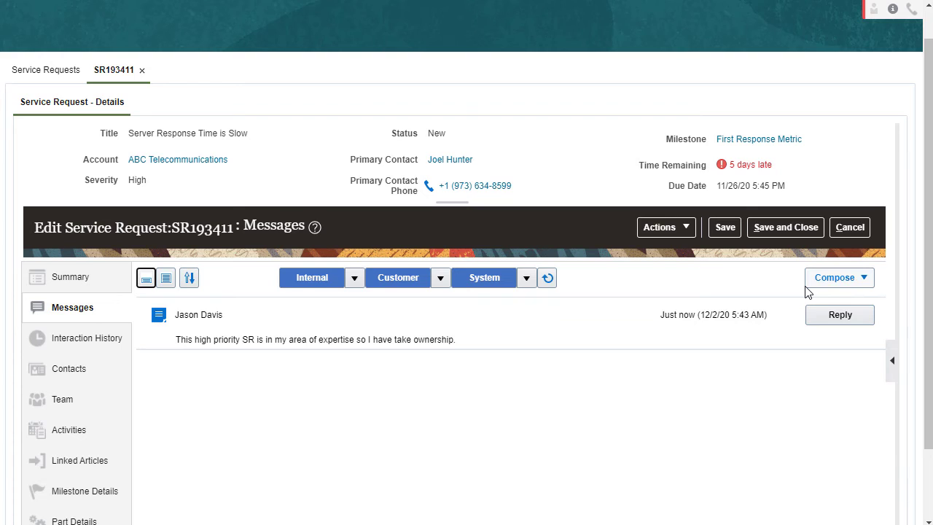
Post an E-Mail customer entry saying a tech will be onsite within the hour, then save and close.
click(865, 279)
click(865, 280)
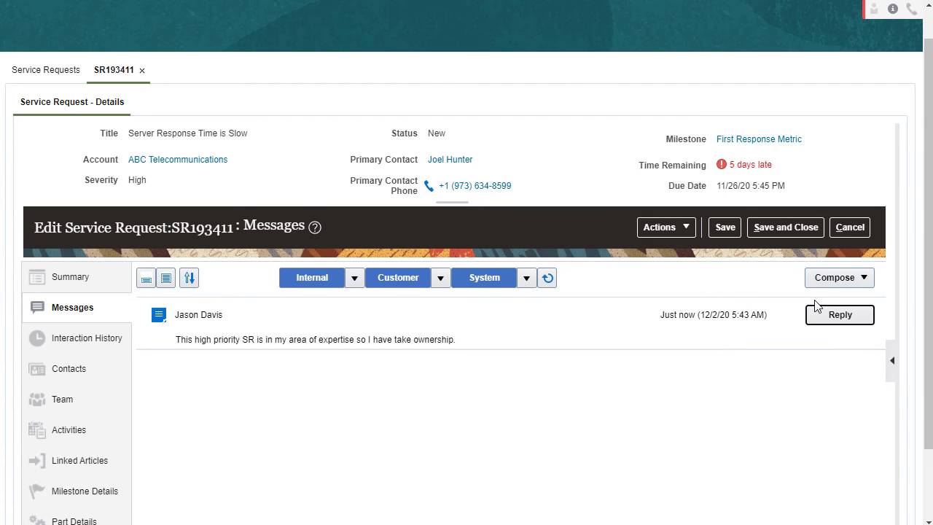
click(815, 312)
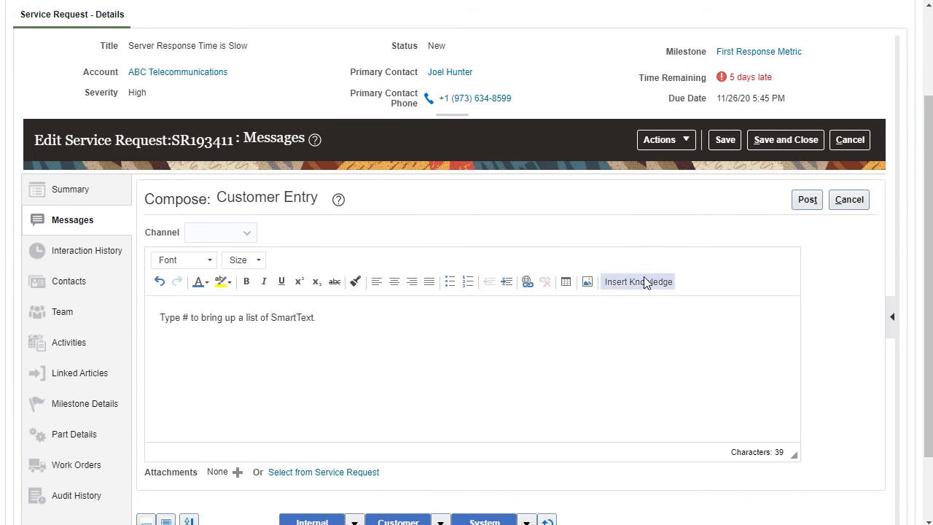
click(249, 235)
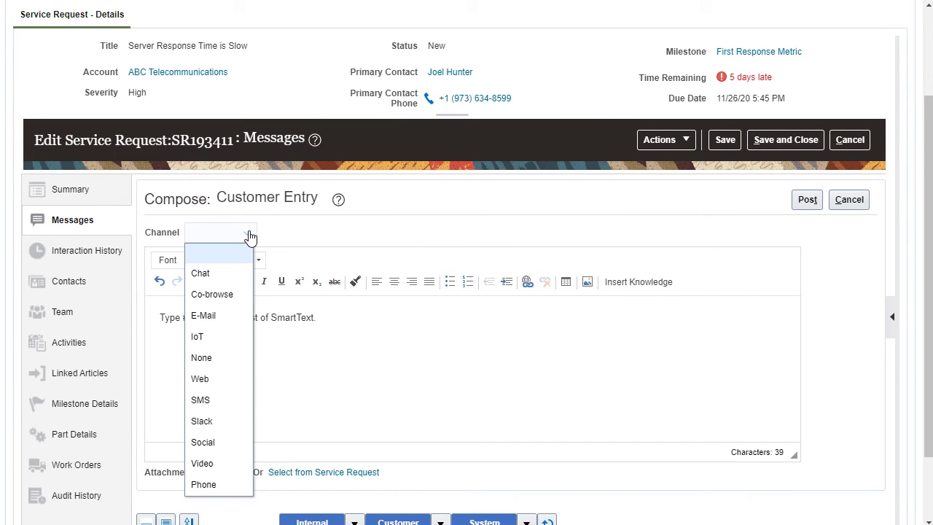
click(210, 318)
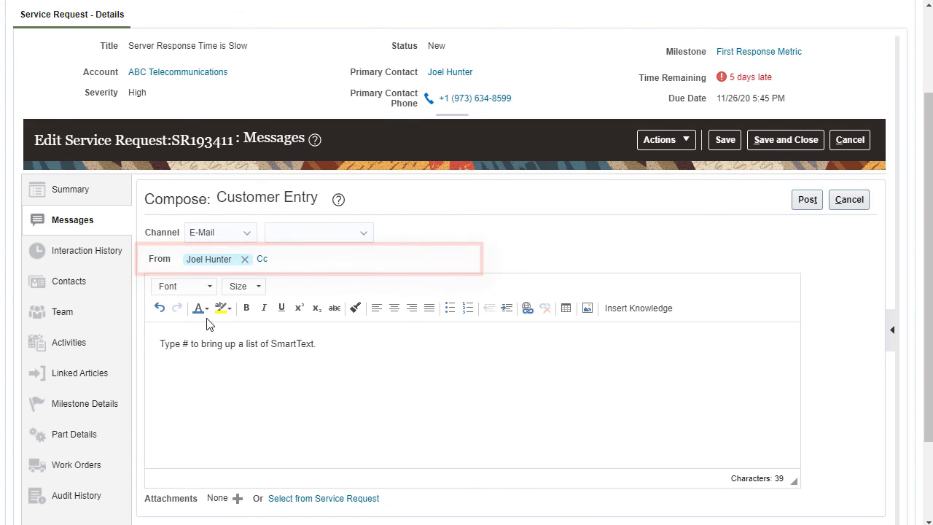
text(We have found a solution to your issue and a tech will be onsite within the hour.)
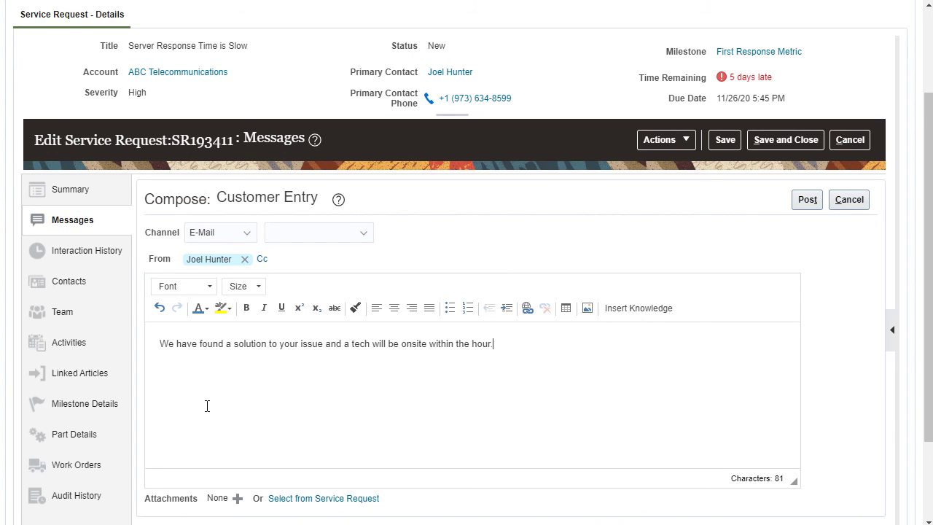
click(806, 201)
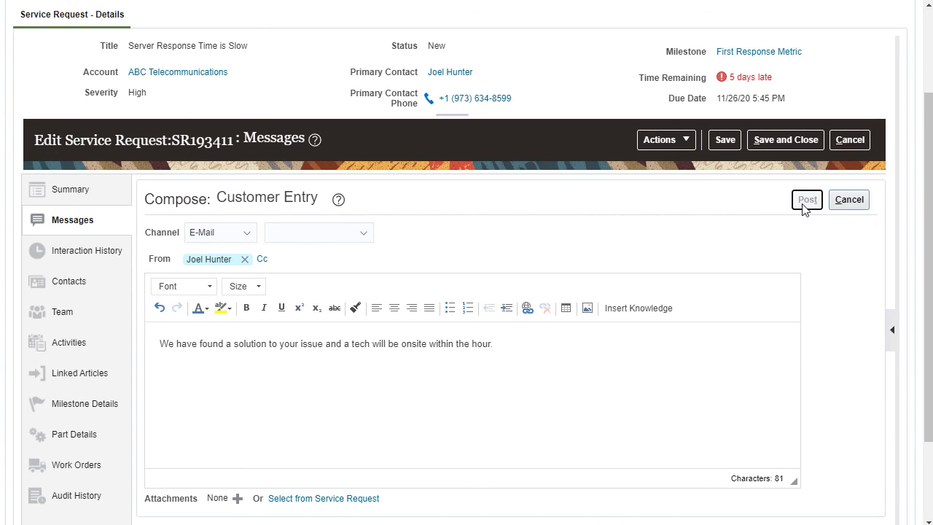
click(787, 140)
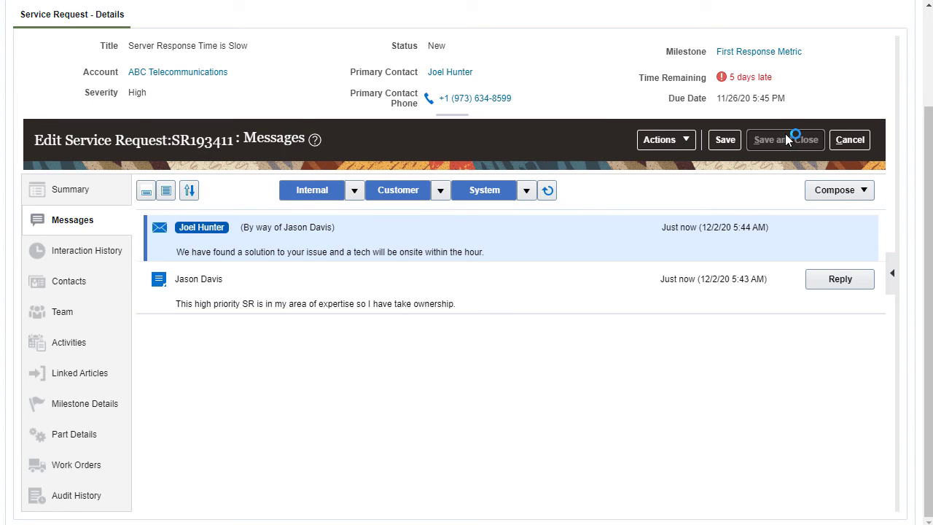